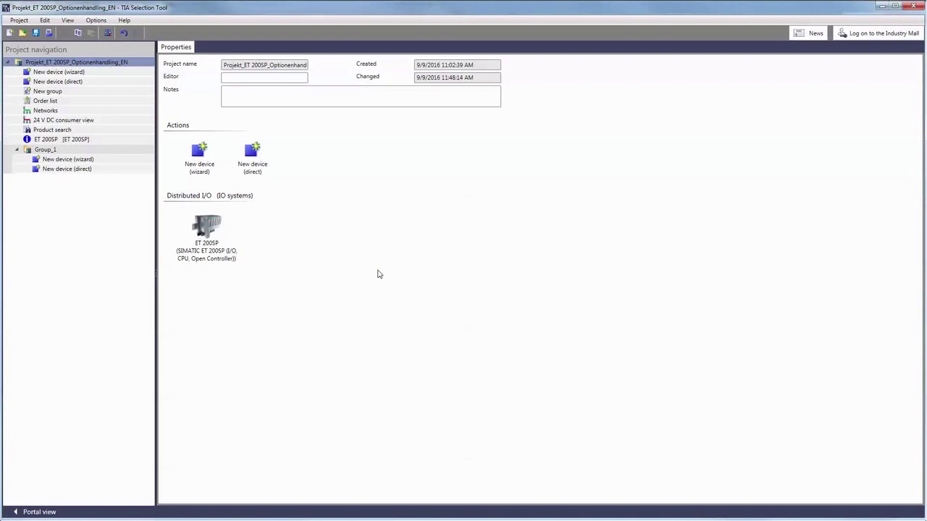
Step: Show Basic configuration plus Option2 in the ET 200SP rack configuration
click(71, 141)
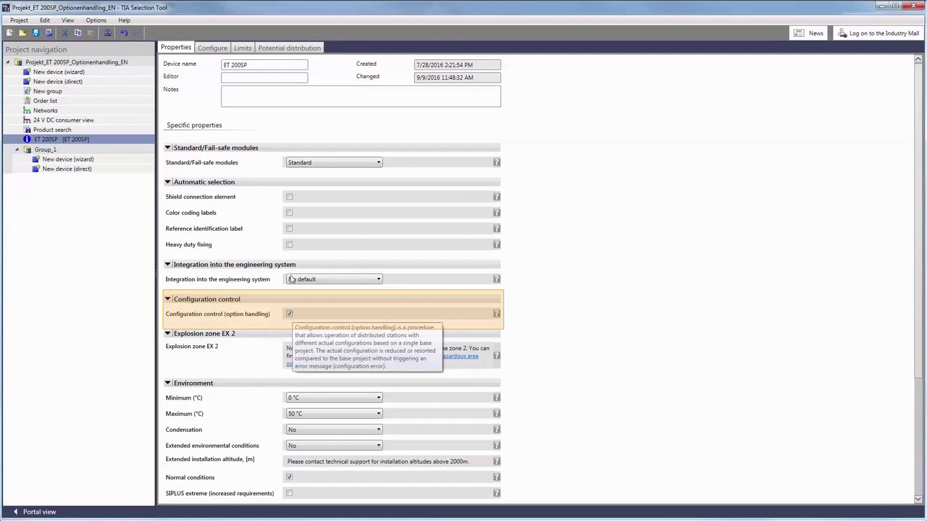
click(213, 47)
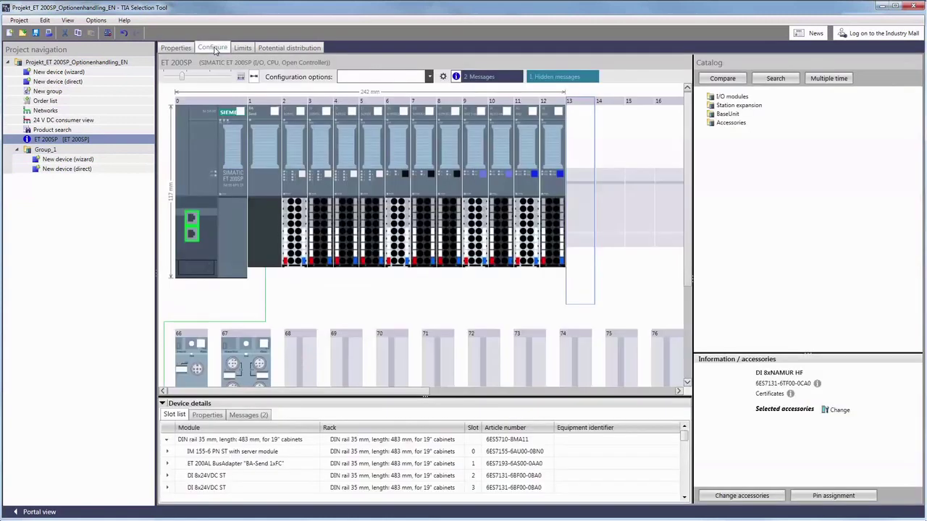
click(428, 76)
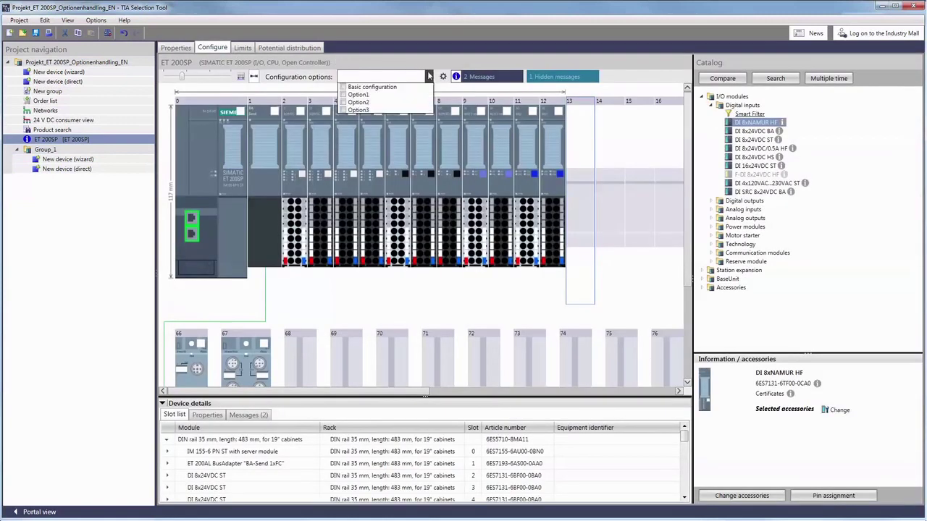
click(358, 87)
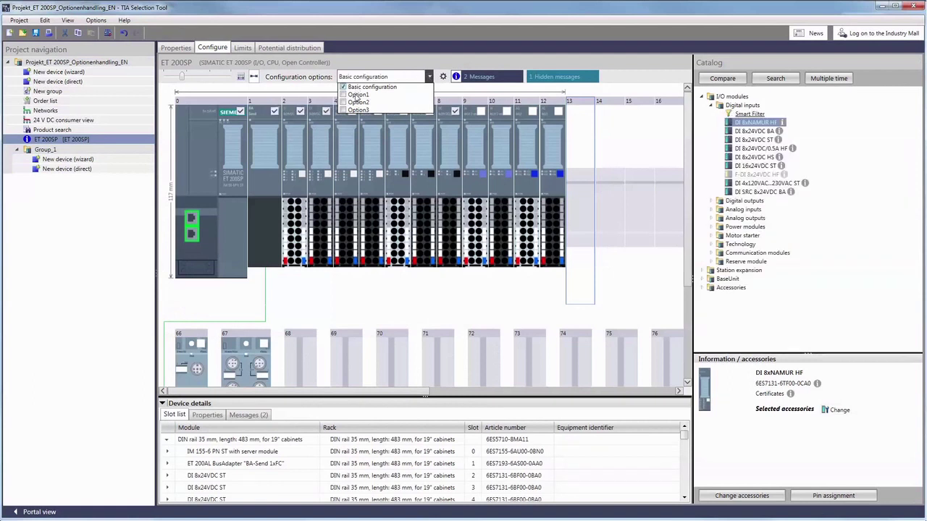
click(358, 102)
Step: Filter the order list to Basic configuration only by removing Option2
click(59, 103)
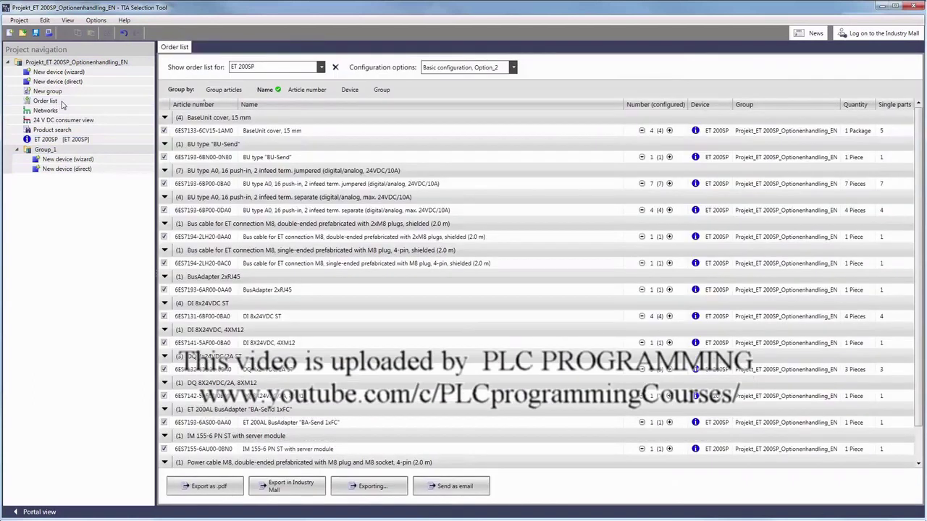
click(512, 68)
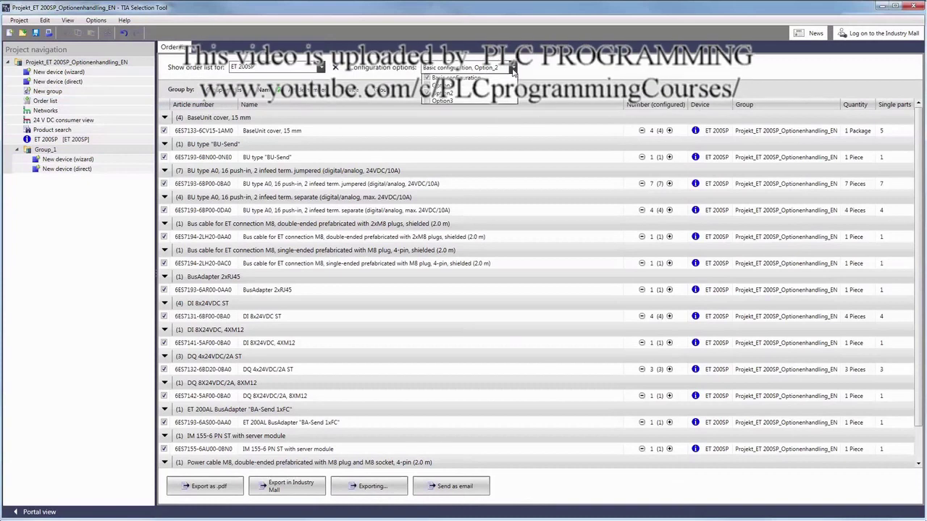
click(426, 92)
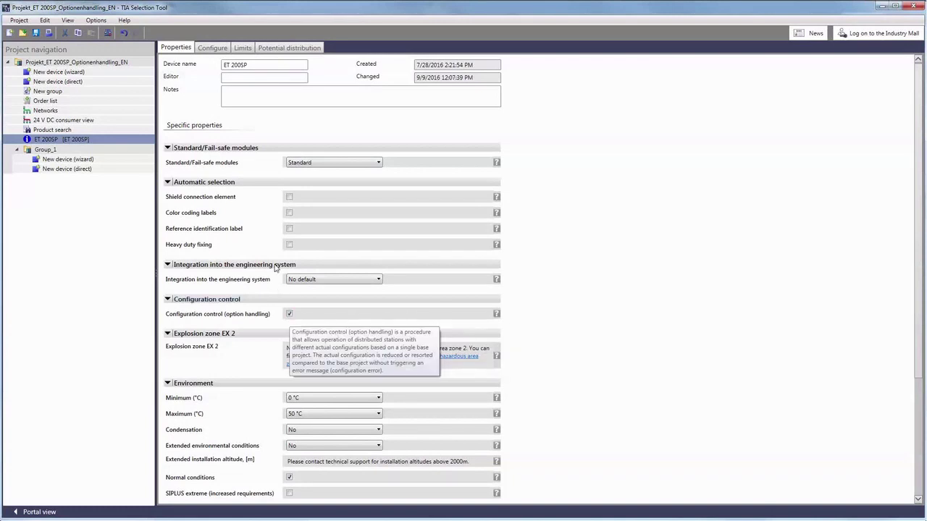
Step: Review the option assignments of the interface module and slot 2, 6, 9 and 66 modules
click(213, 48)
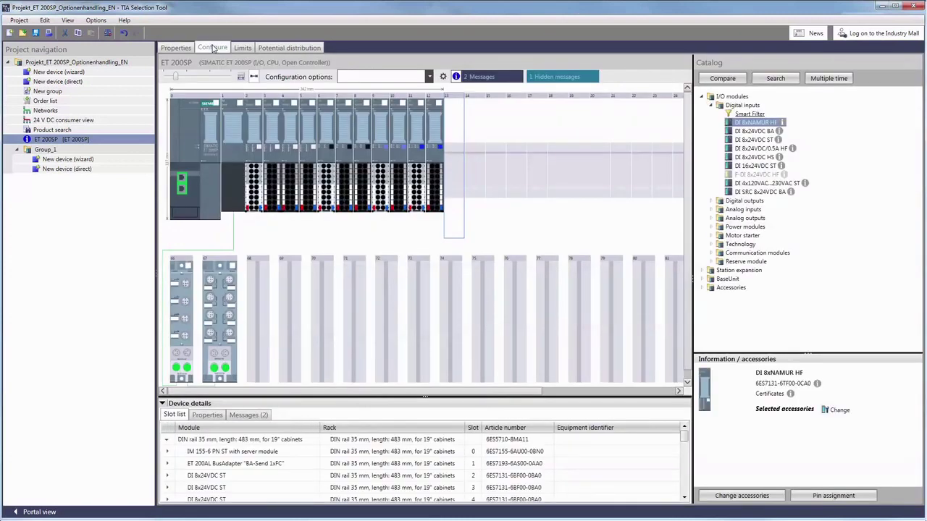
click(213, 181)
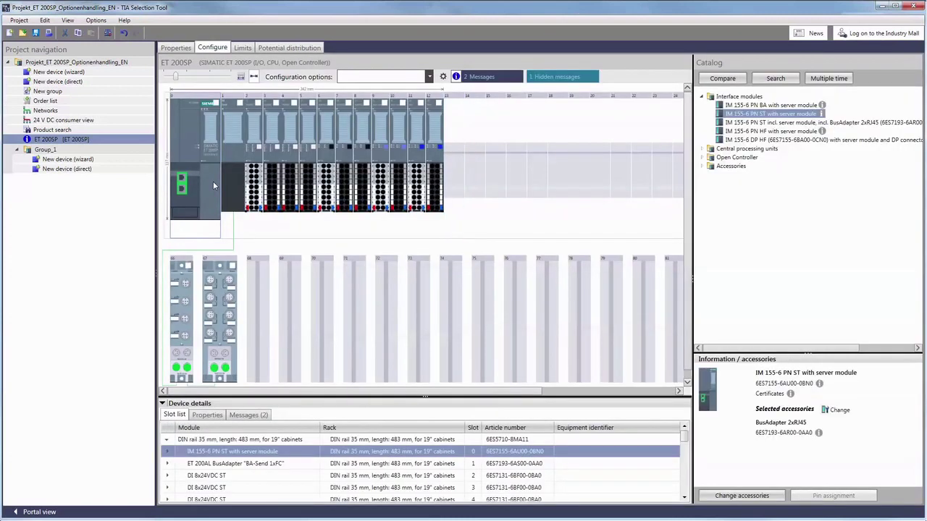
click(207, 414)
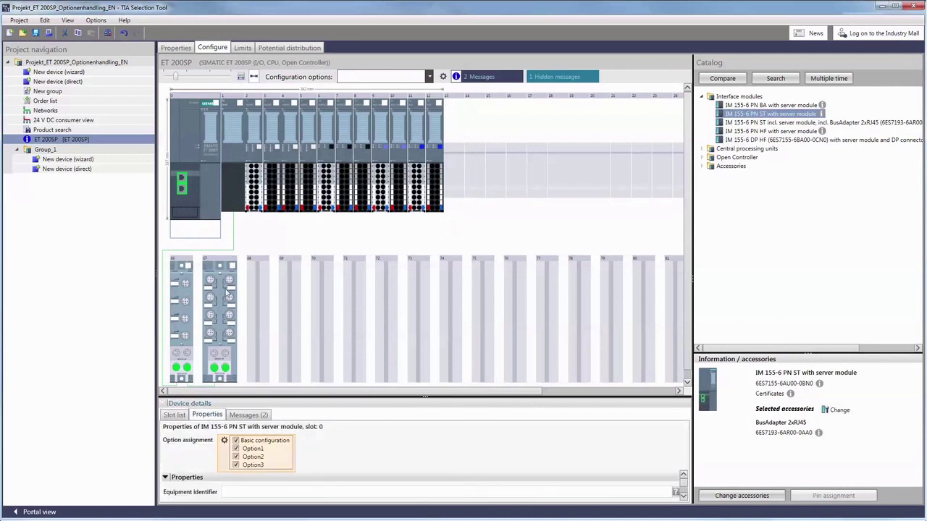
click(254, 198)
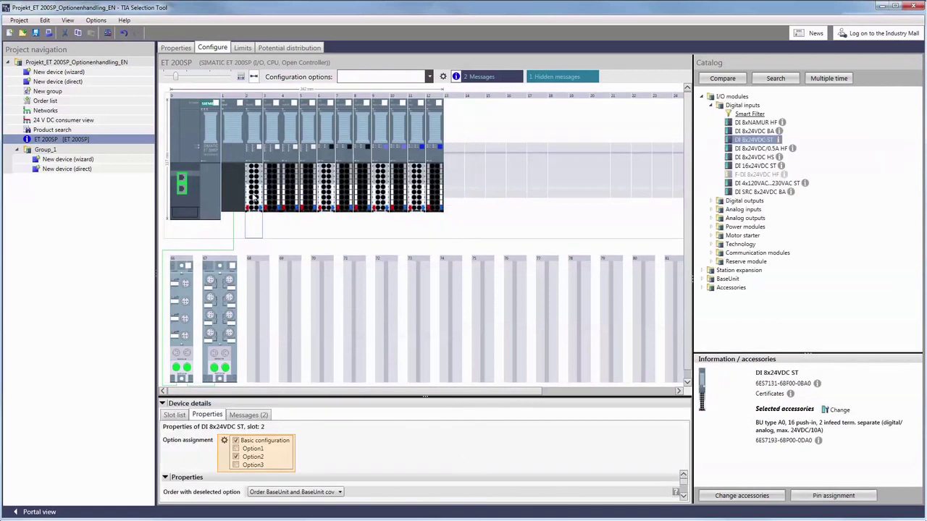
click(324, 197)
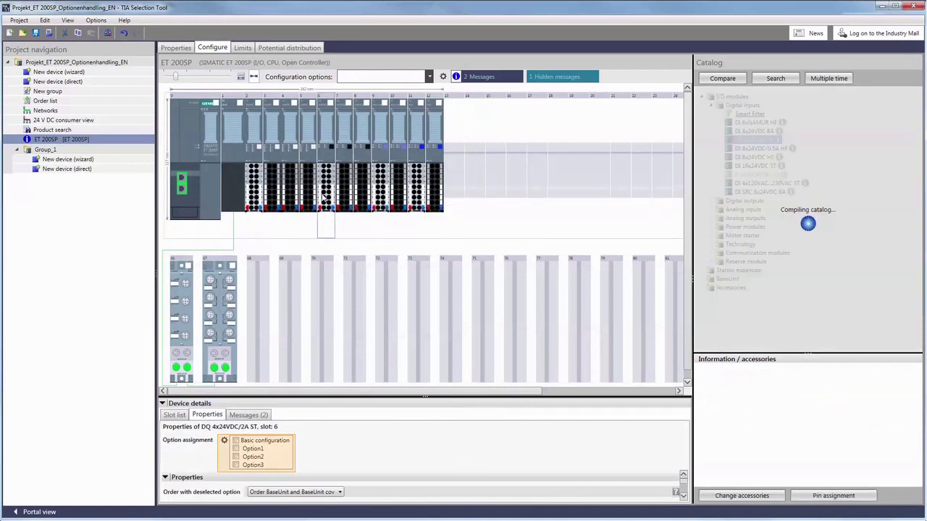
click(381, 201)
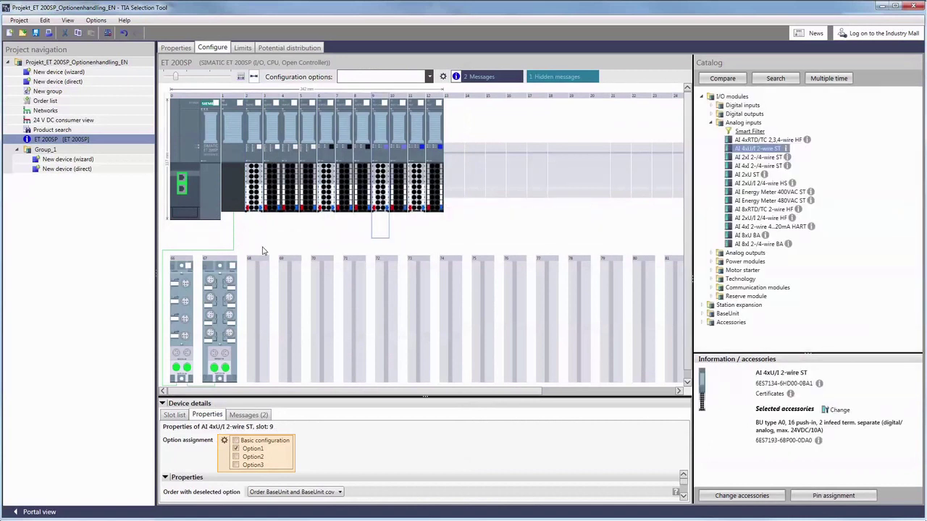
click(181, 290)
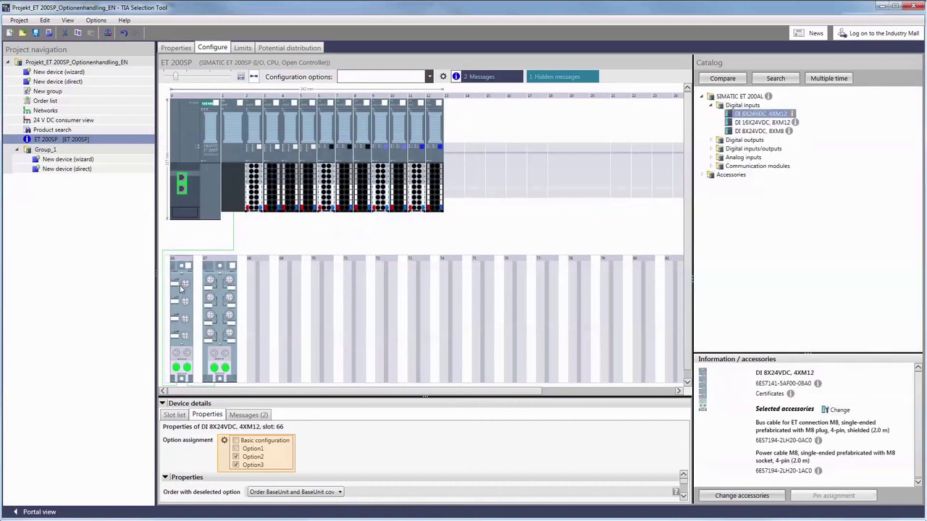
Step: Add Option3 to the slot 67 module and remove Option2 from the slot 1 BusAdapter
click(224, 303)
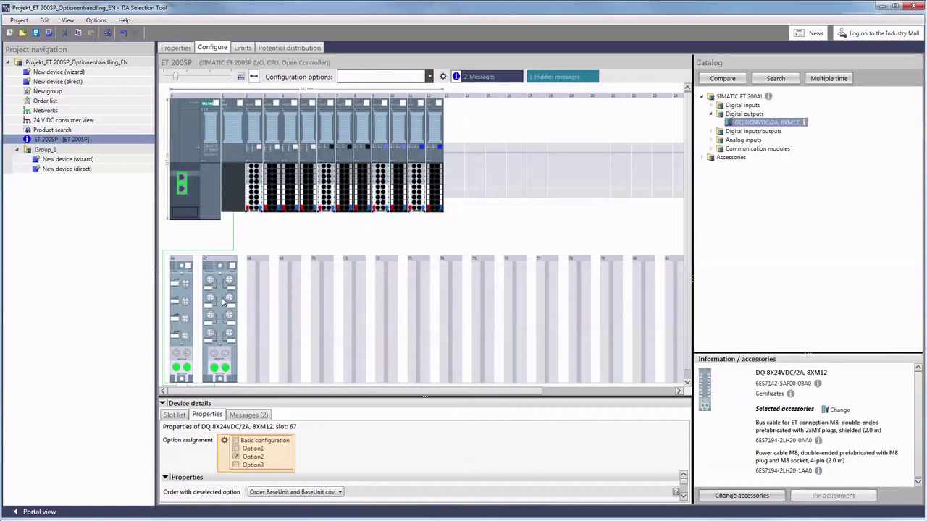
click(235, 466)
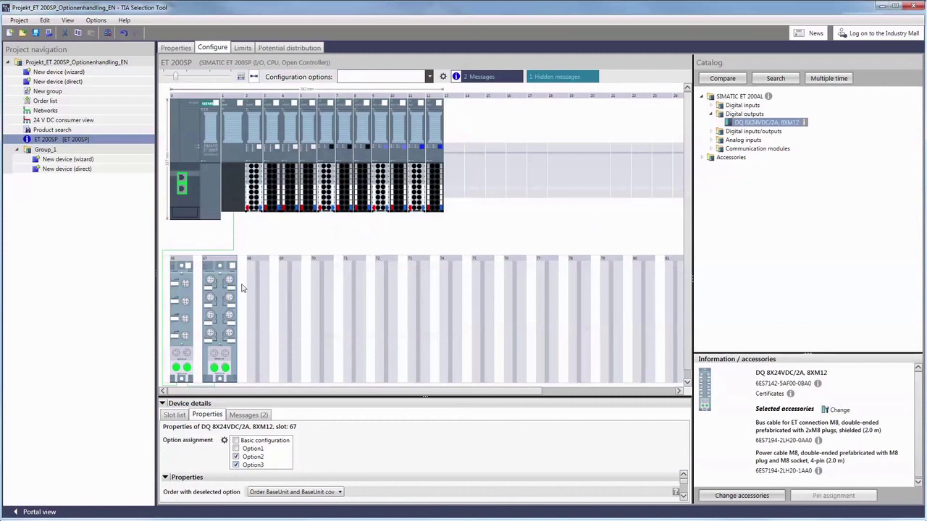
click(235, 212)
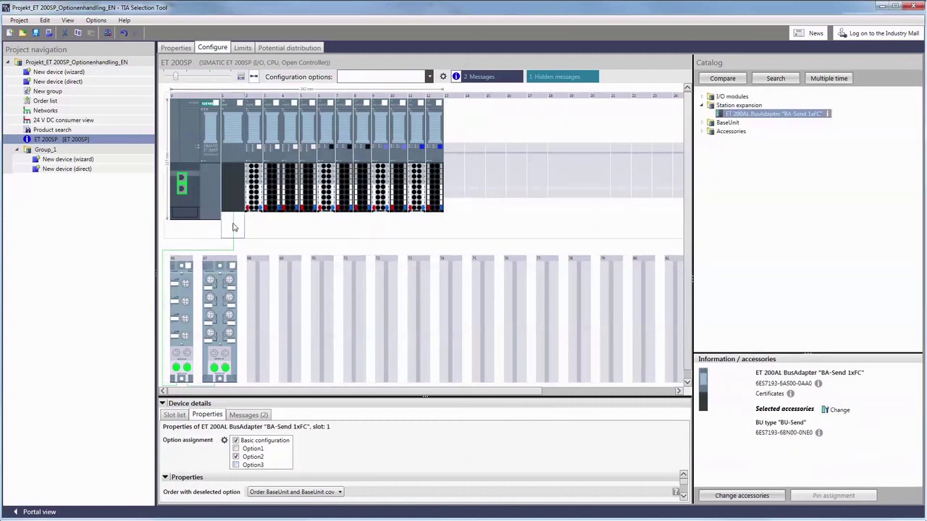
click(236, 457)
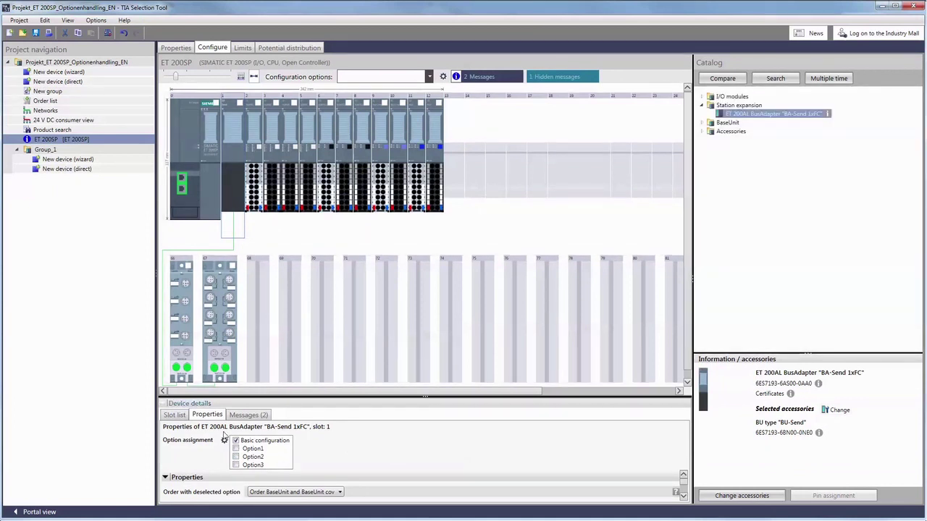
Step: Add a new configuration option Option_4 and rename it 'special'
click(224, 440)
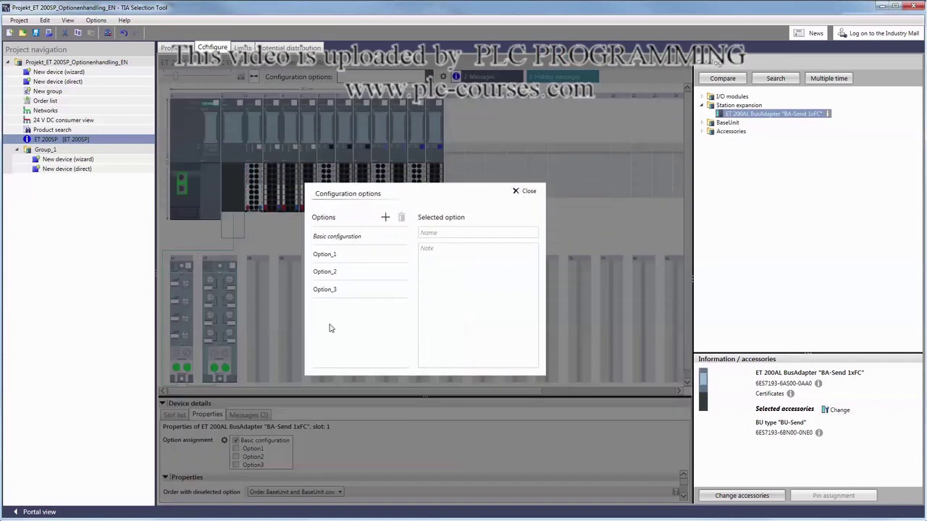
click(385, 218)
text(special)
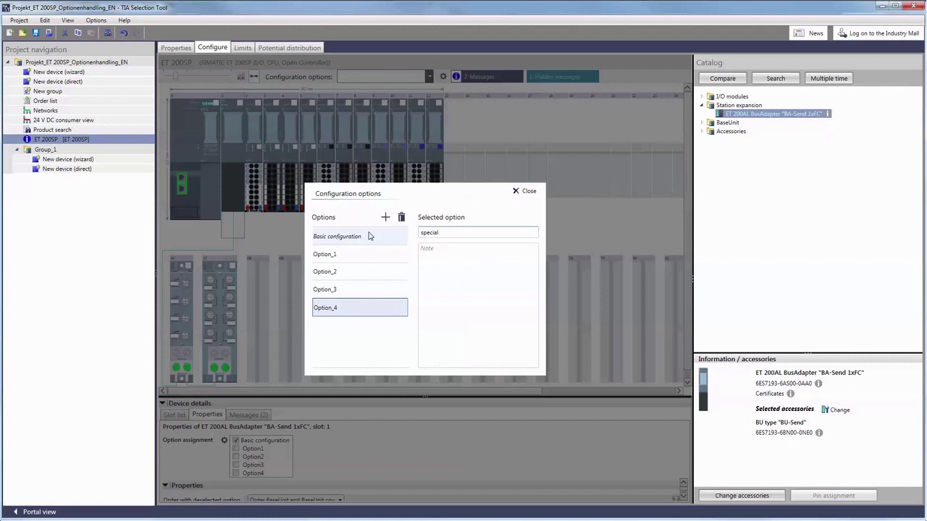
key(Return)
click(369, 239)
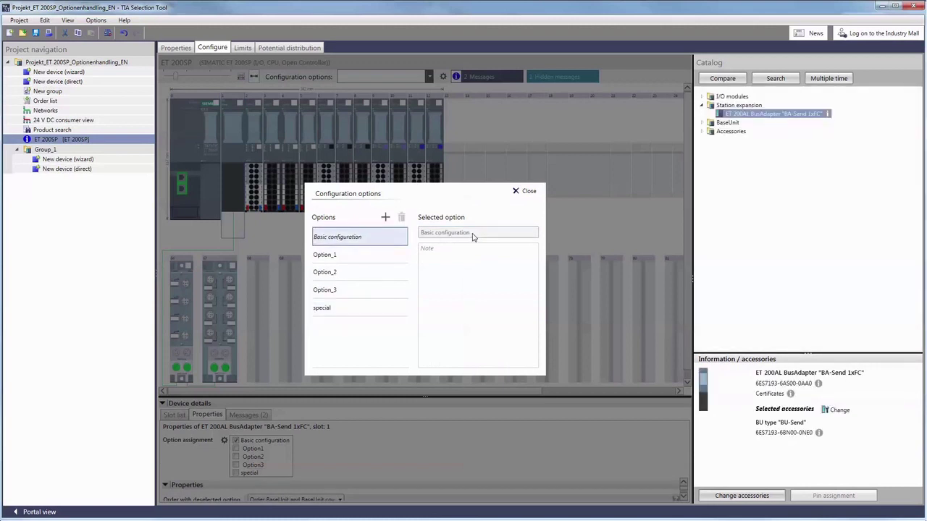
click(526, 194)
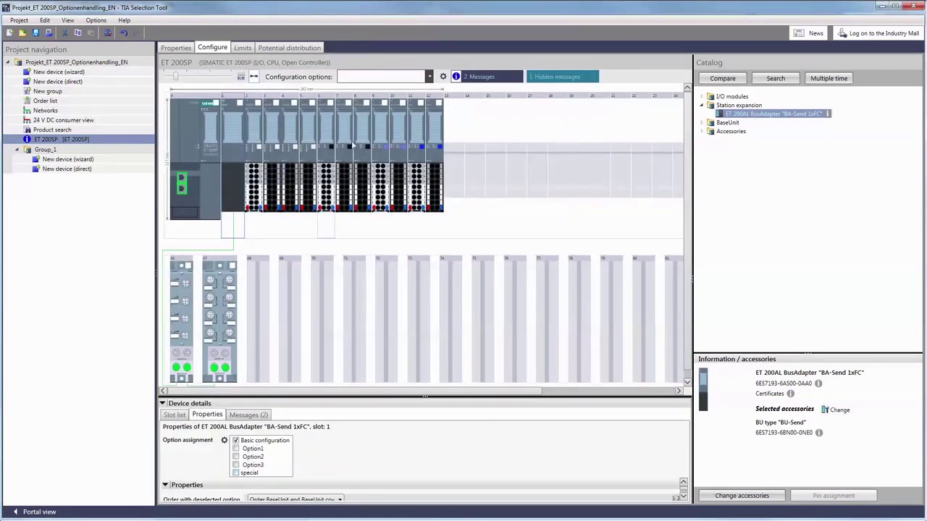
Step: Display the rack modules for Basic configuration, then for Option2 alone
click(430, 76)
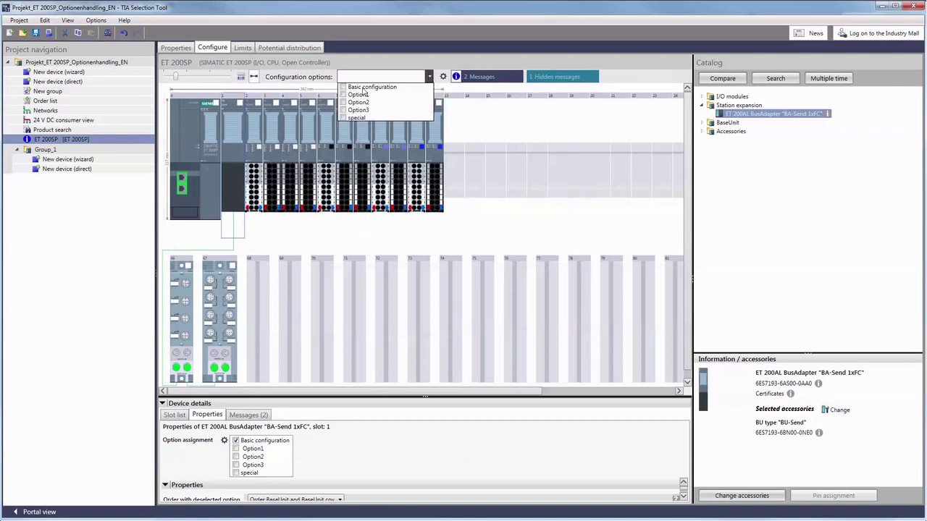
click(349, 87)
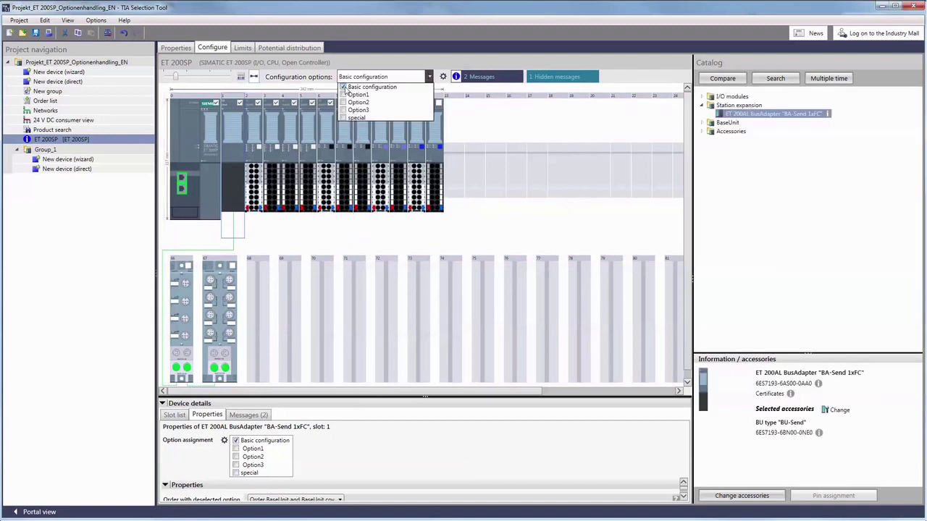
click(386, 60)
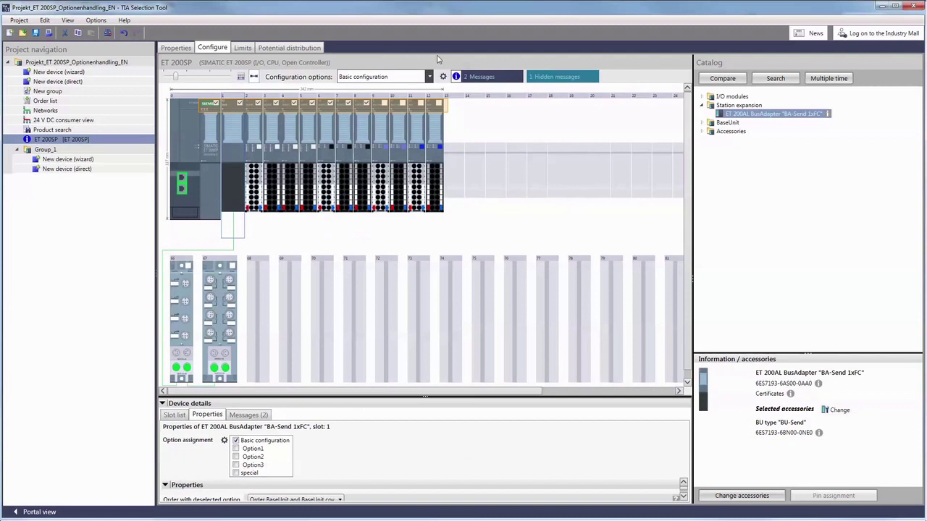
click(430, 77)
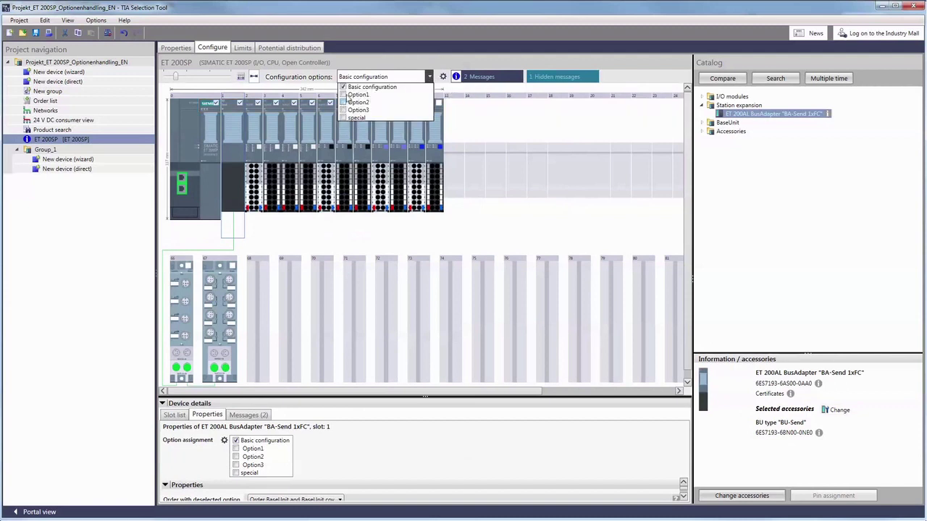
click(344, 102)
click(389, 60)
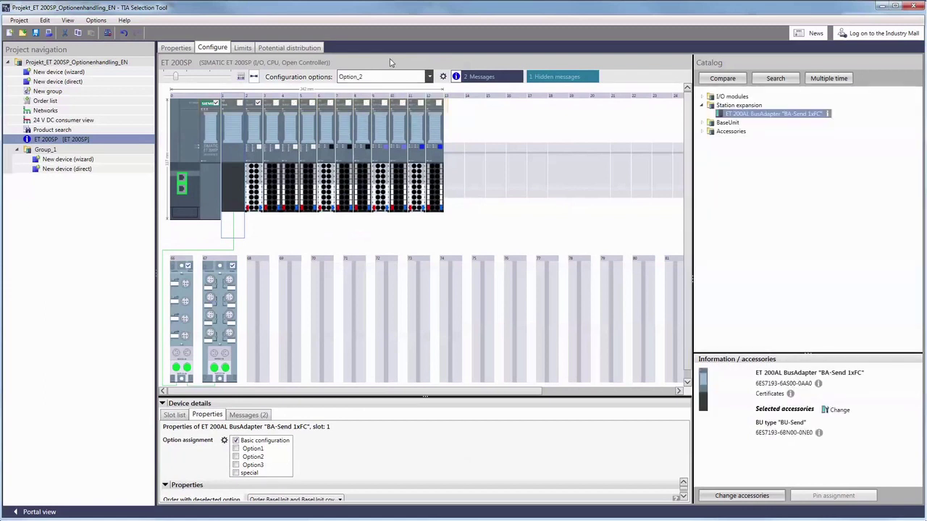
Step: Display Basic configuration again, then Option1, ending with no option selected
click(430, 76)
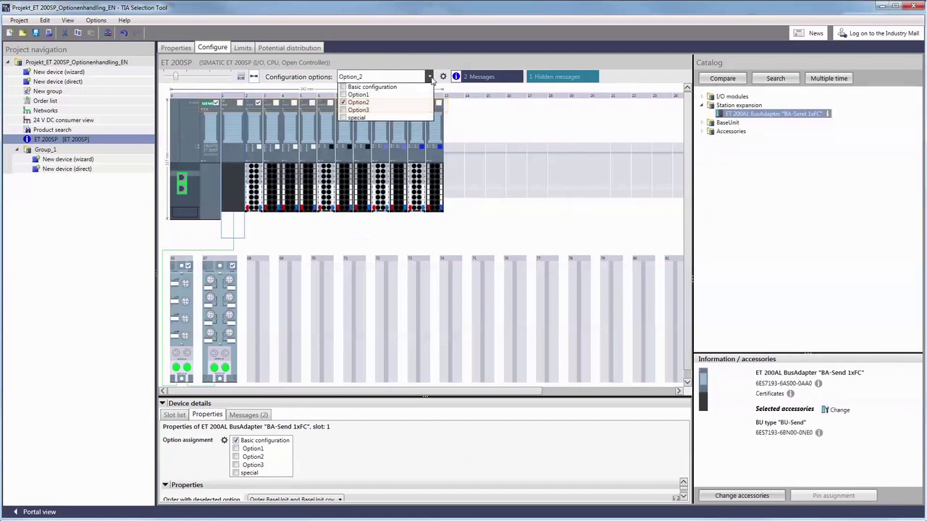
click(343, 87)
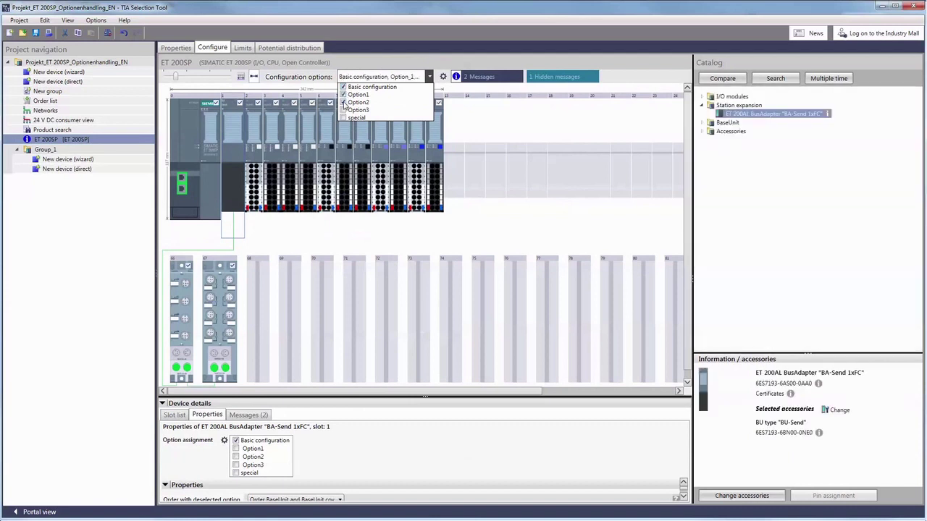
click(344, 103)
click(397, 65)
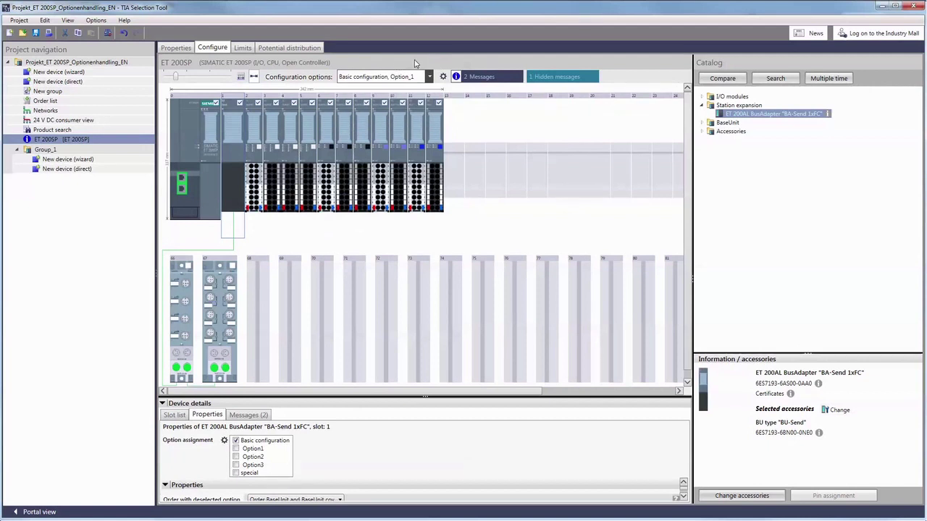
click(429, 76)
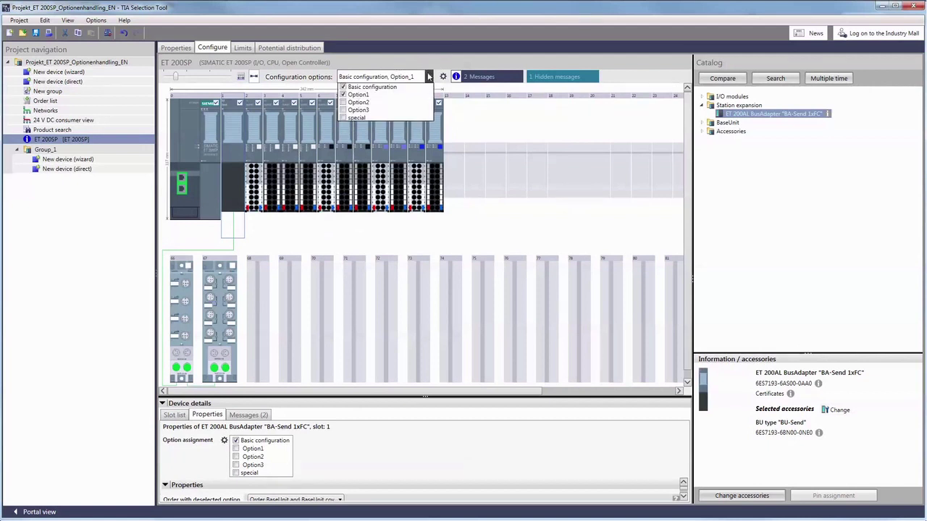
click(343, 95)
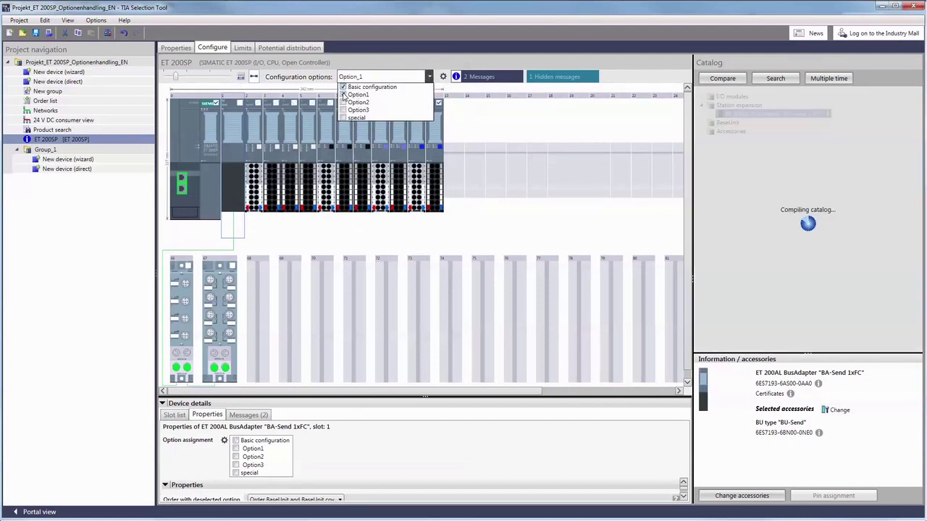
click(387, 65)
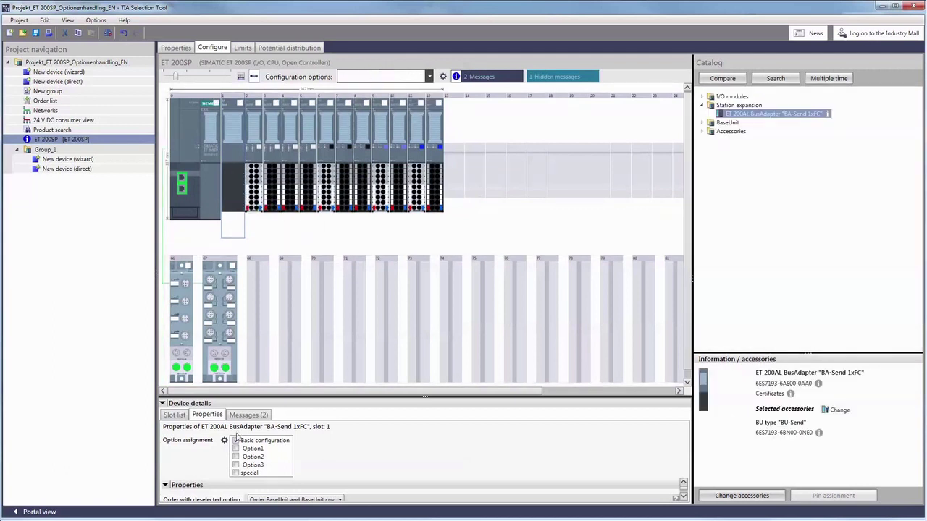
click(235, 441)
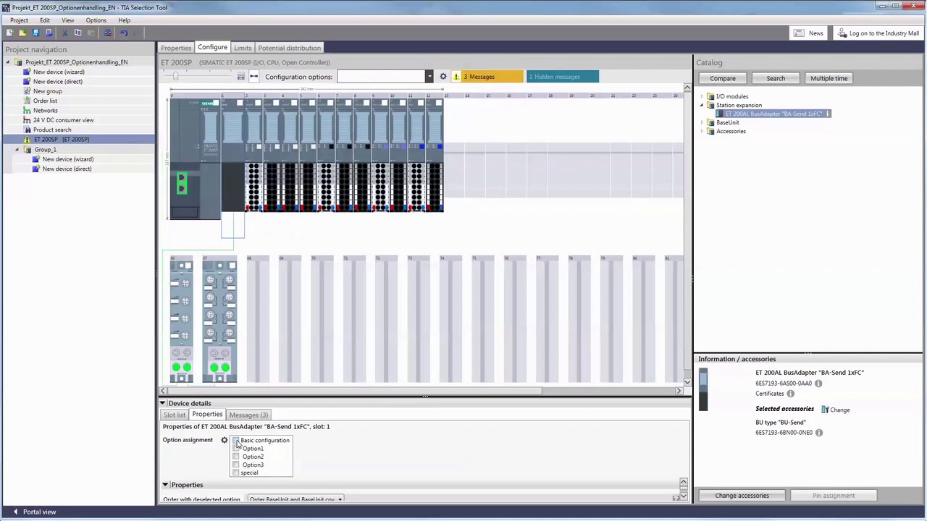
click(482, 76)
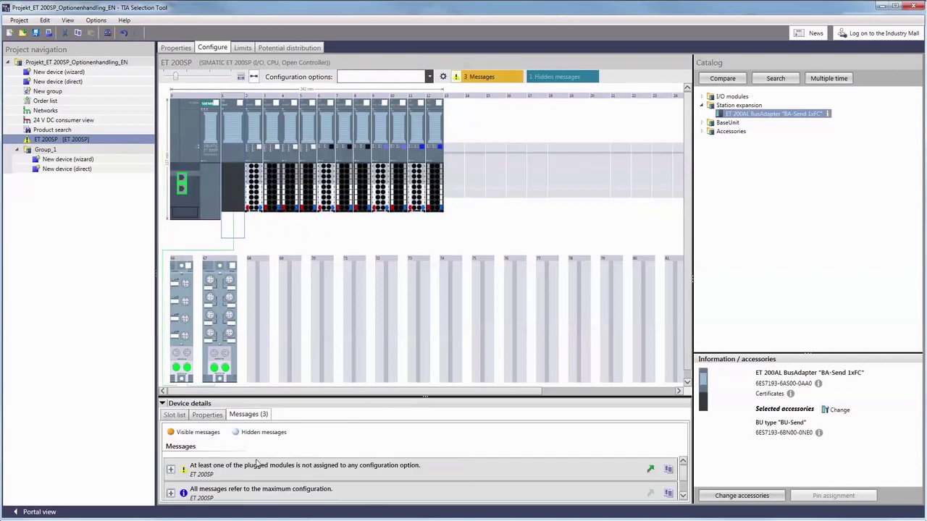
click(172, 469)
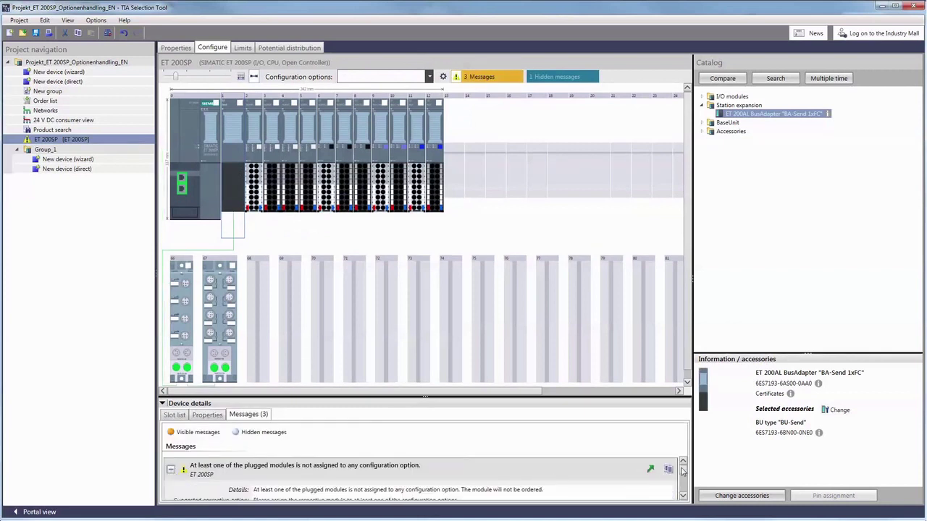
drag(682, 471, 683, 476)
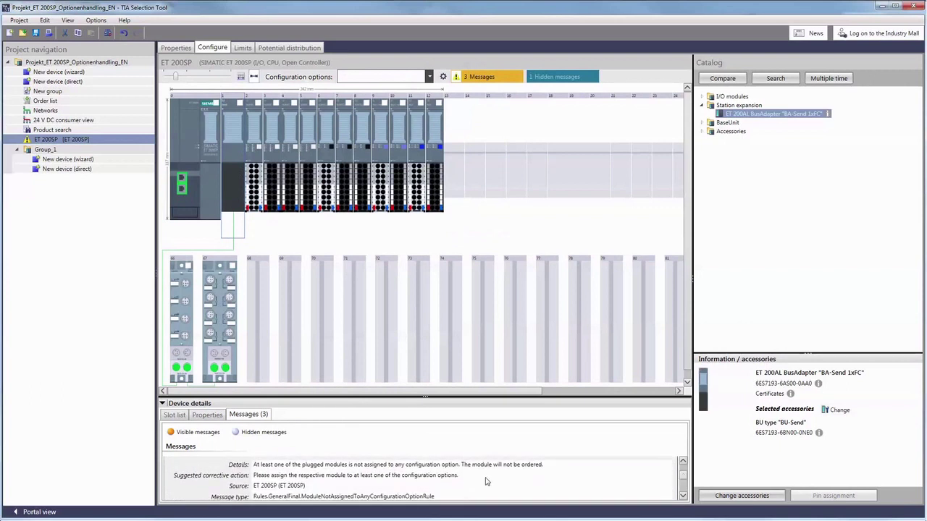
click(206, 415)
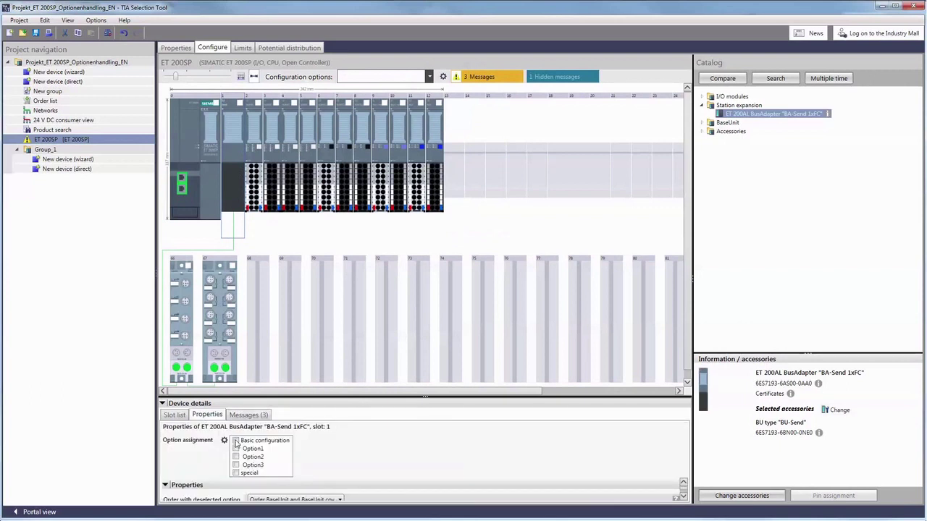
click(236, 441)
click(428, 77)
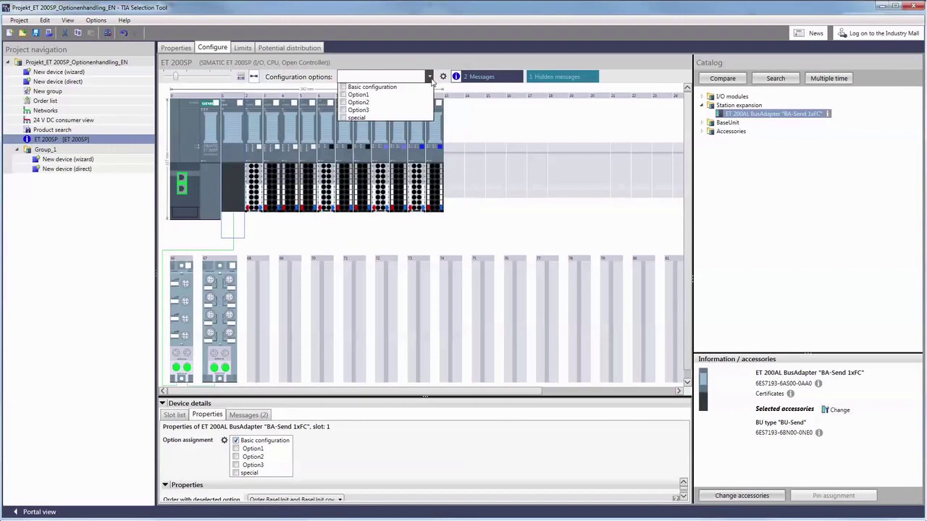
click(344, 87)
Step: Show device limits for Basic configuration plus Option1, with device dimensions expanded per module
click(343, 95)
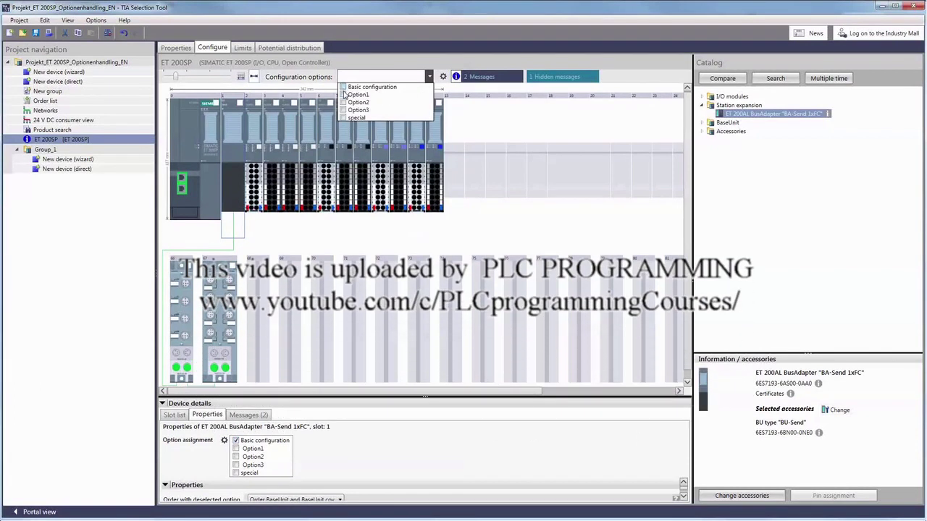
click(243, 48)
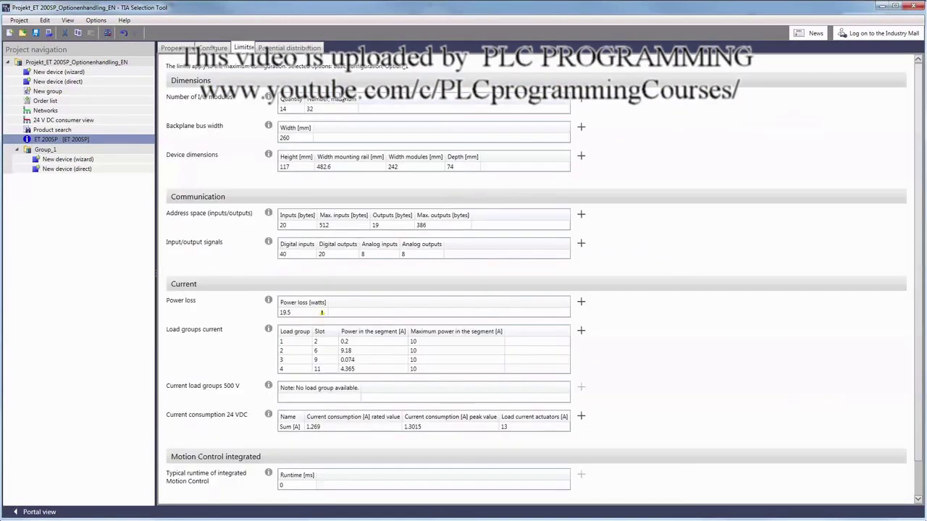
click(581, 156)
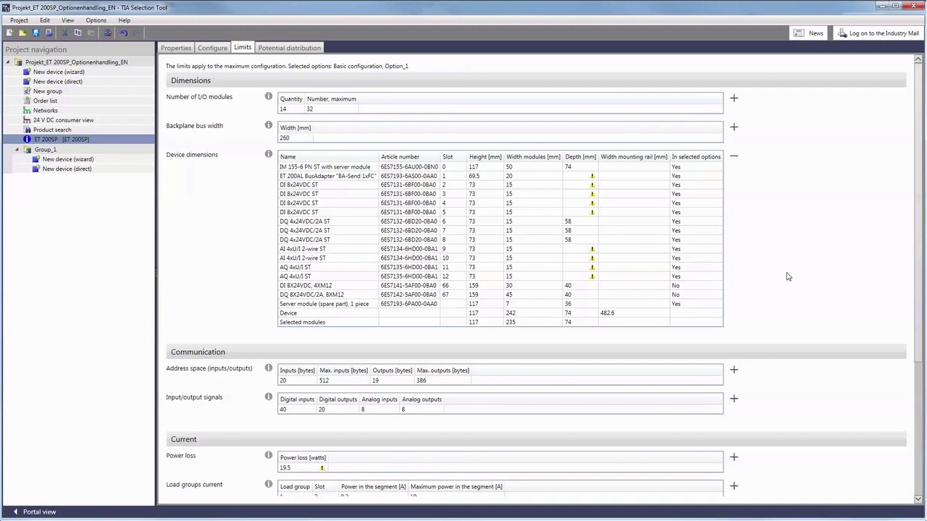
Step: Filter the order list to Basic configuration plus Option2 instead of Option1
click(45, 101)
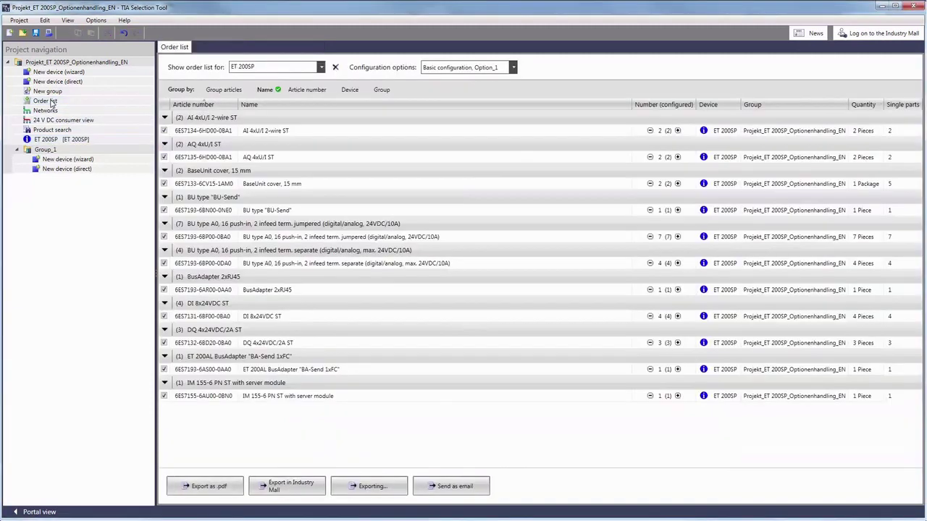
click(514, 67)
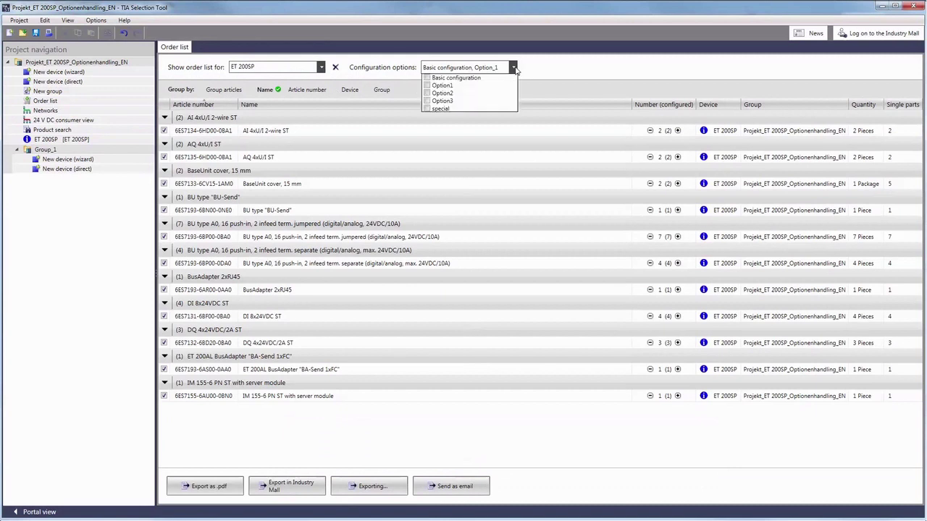
click(427, 86)
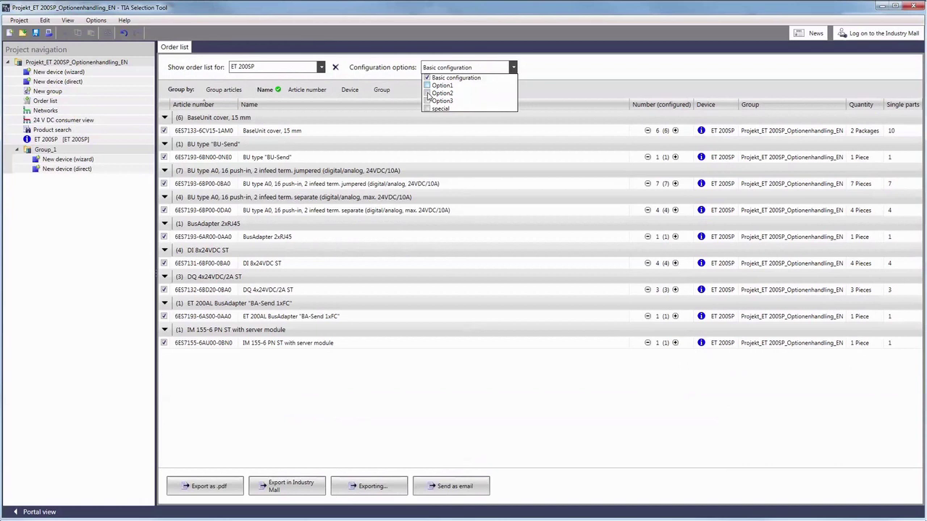
click(428, 94)
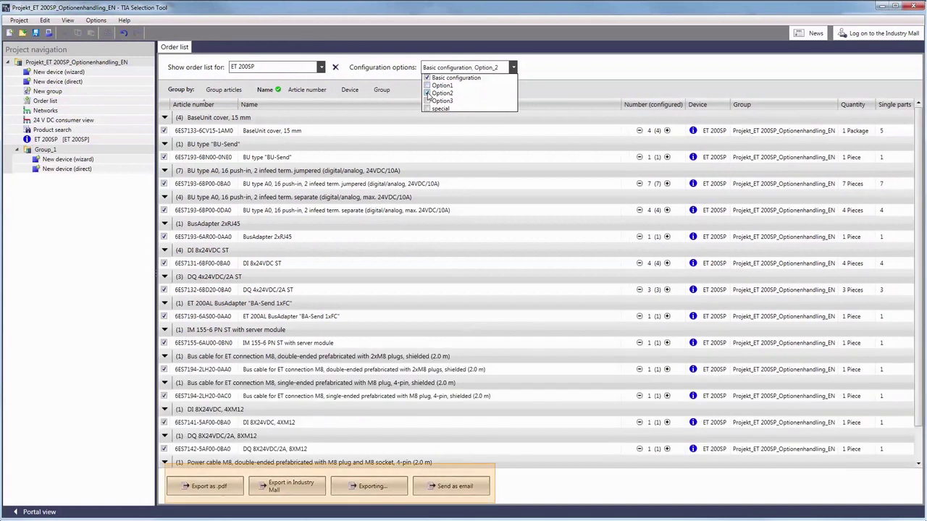